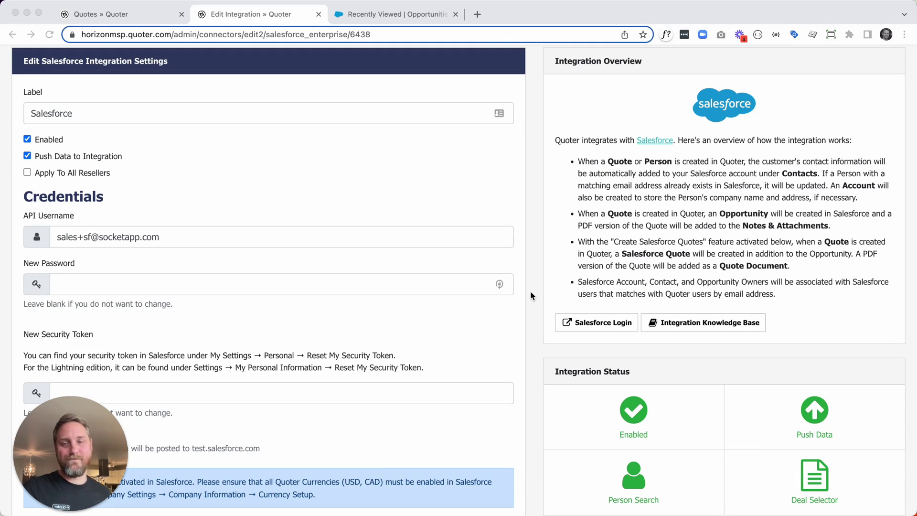
# - Review Salesforce's recent opportunities and recently viewed contacts, including the DoIT contact
pyautogui.click(531, 296)
pyautogui.scroll(1, 531, 296)
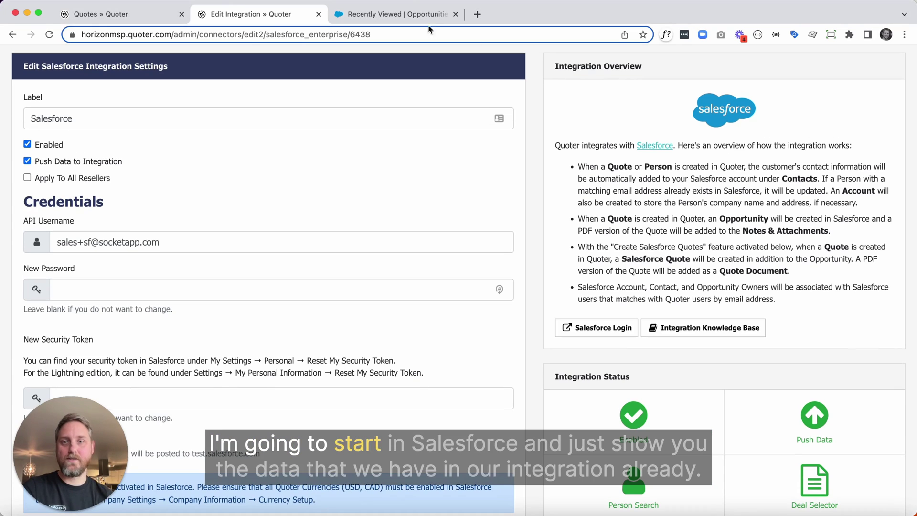
pyautogui.click(403, 14)
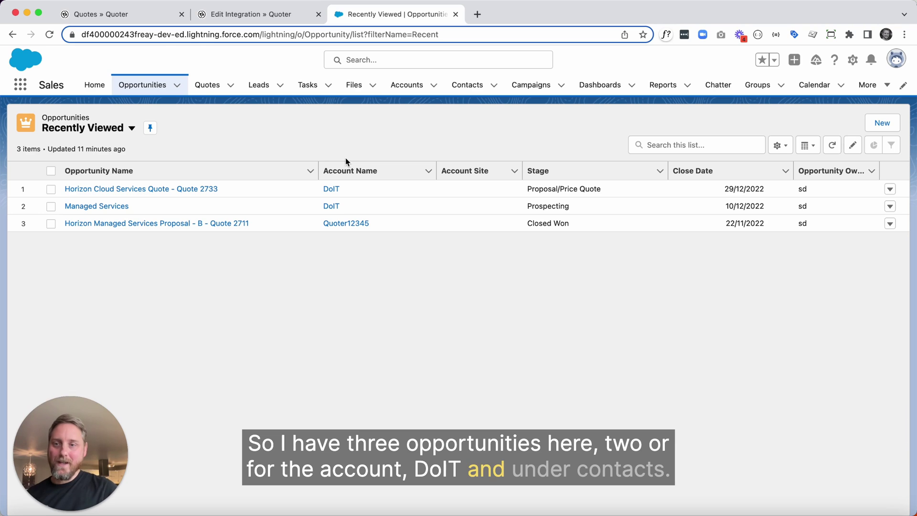
pyautogui.click(468, 88)
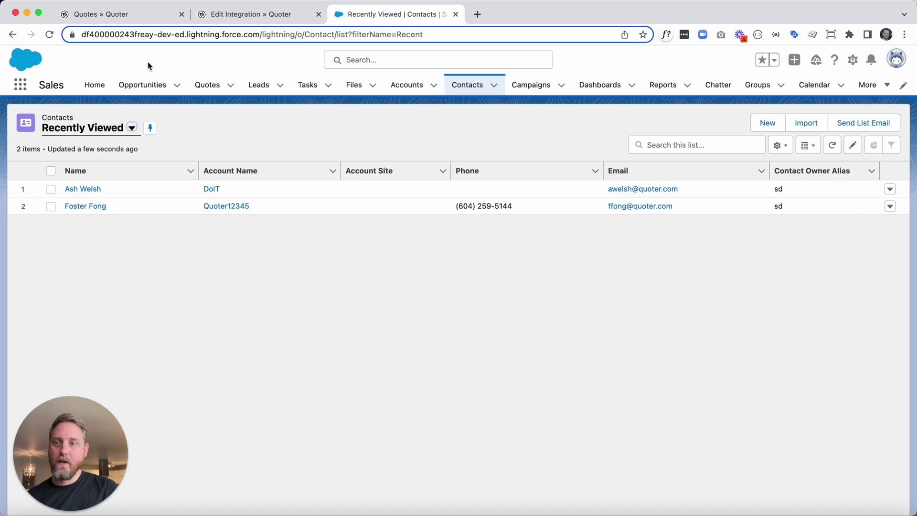
pyautogui.click(140, 20)
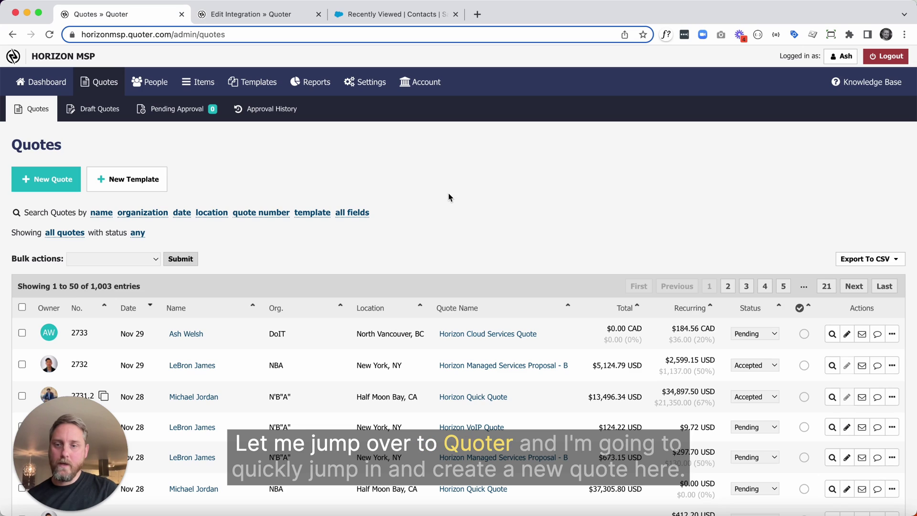
# - Create a quote from the Horizon Cloud Services Quote template and look over its line items
pyautogui.click(55, 188)
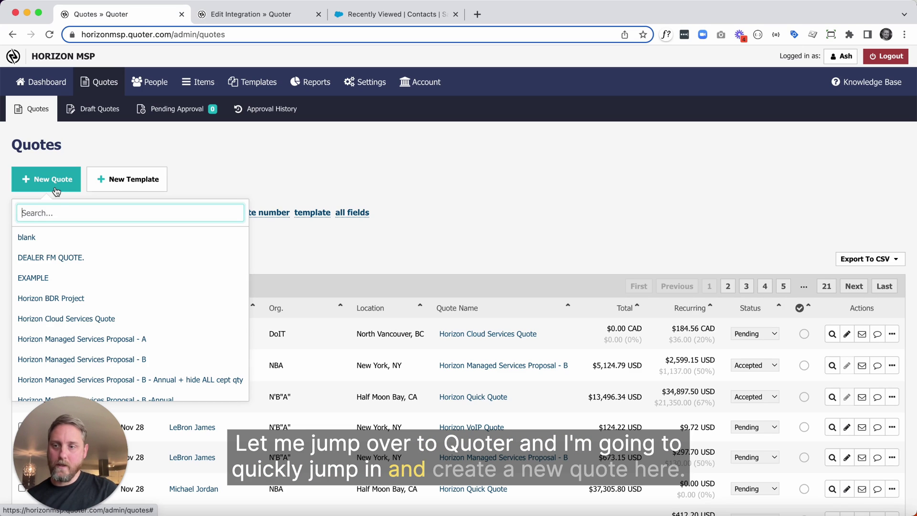
pyautogui.click(123, 318)
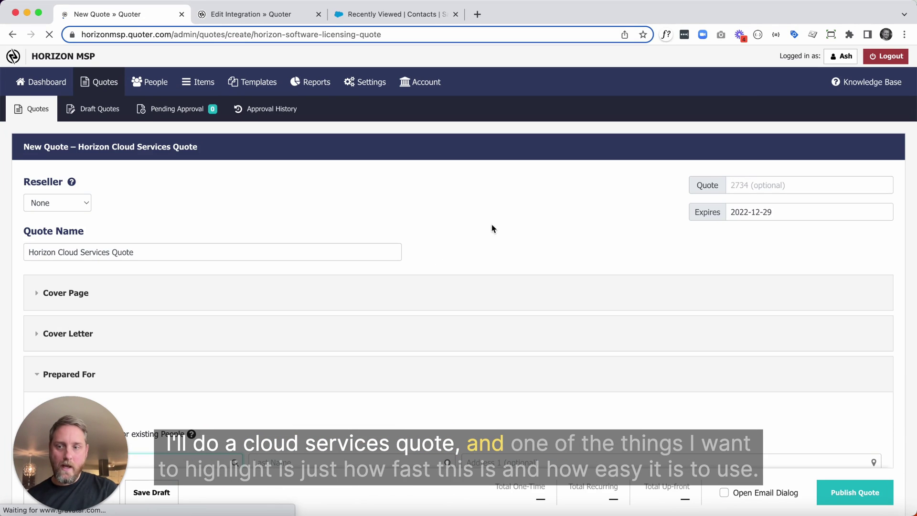
pyautogui.scroll(-4, 540, 208)
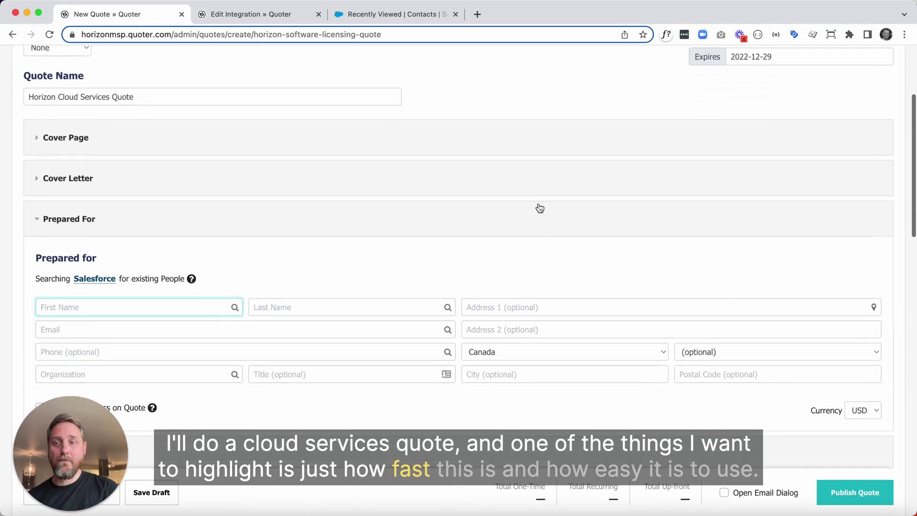
pyautogui.scroll(-3, 540, 208)
pyautogui.scroll(-1, 539, 204)
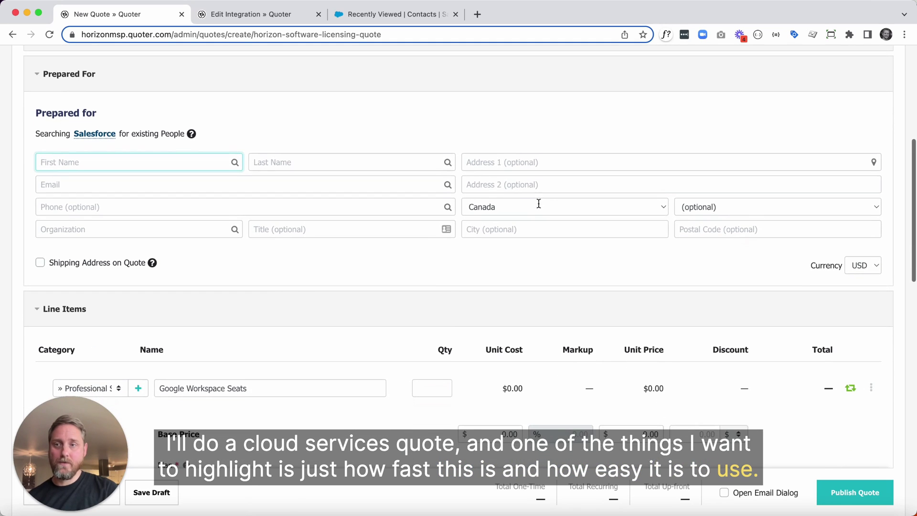
pyautogui.click(98, 136)
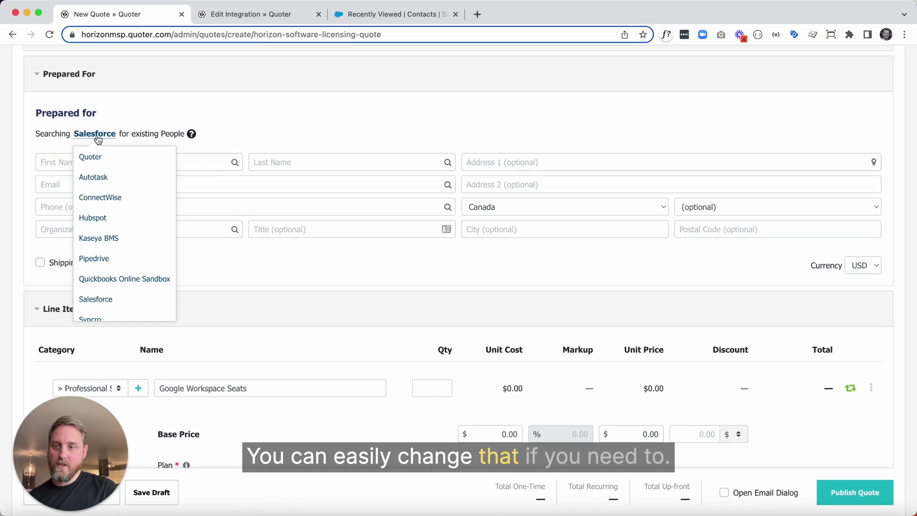
# - Fill Prepared For with the DoIT contact found in Salesforce
pyautogui.click(148, 117)
pyautogui.click(147, 159)
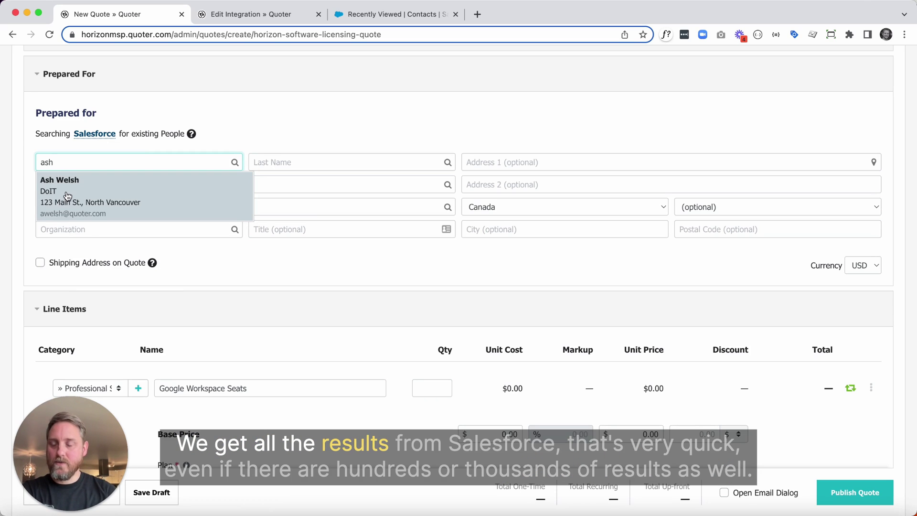
pyautogui.click(68, 196)
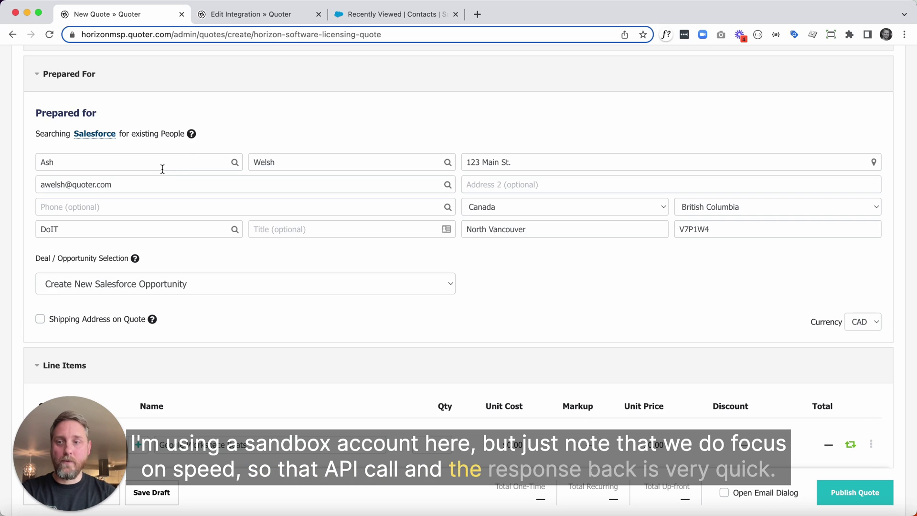
# - Keep Create New Salesforce Opportunity as the quote's deal
pyautogui.scroll(-3, 545, 260)
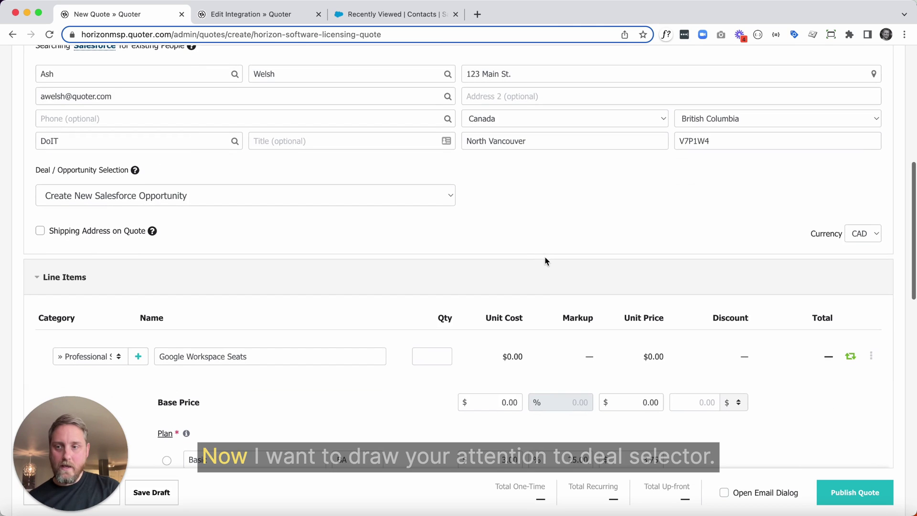
pyautogui.click(442, 198)
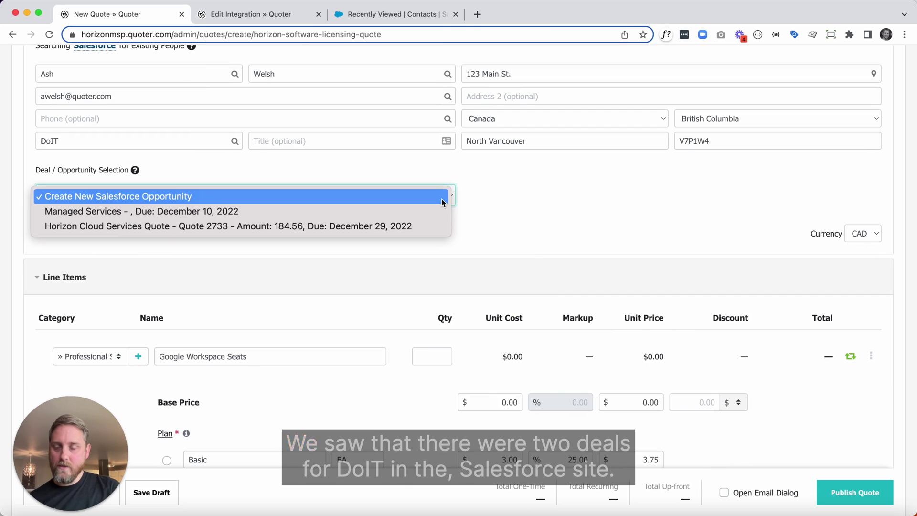
pyautogui.click(583, 216)
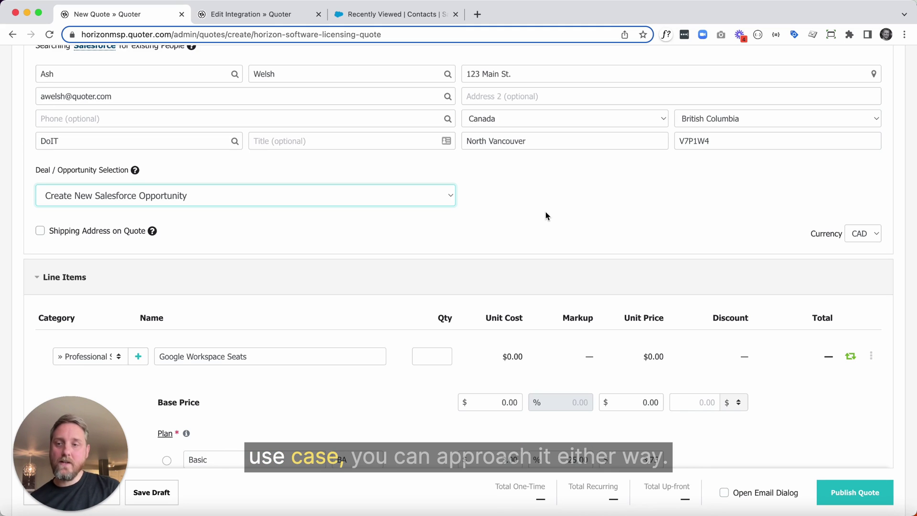
pyautogui.scroll(-5, 546, 213)
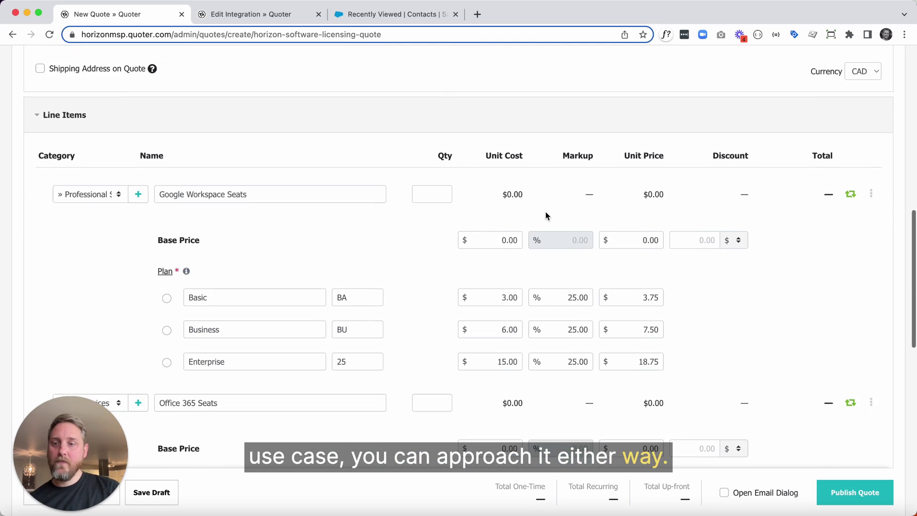
# - Set the quantity to 12 for both Google Workspace Seats and Office 365 Seats
pyautogui.scroll(-2, 545, 211)
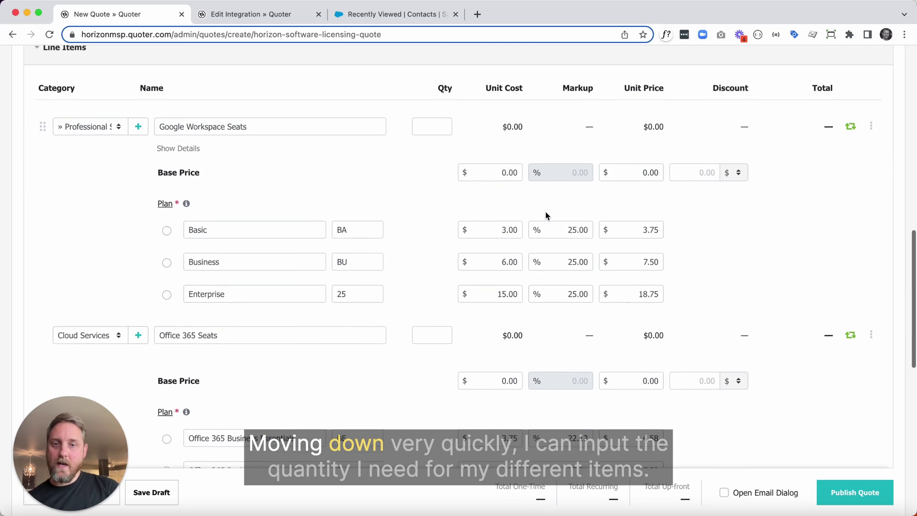
pyautogui.click(434, 126)
pyautogui.write('12')
pyautogui.click(429, 329)
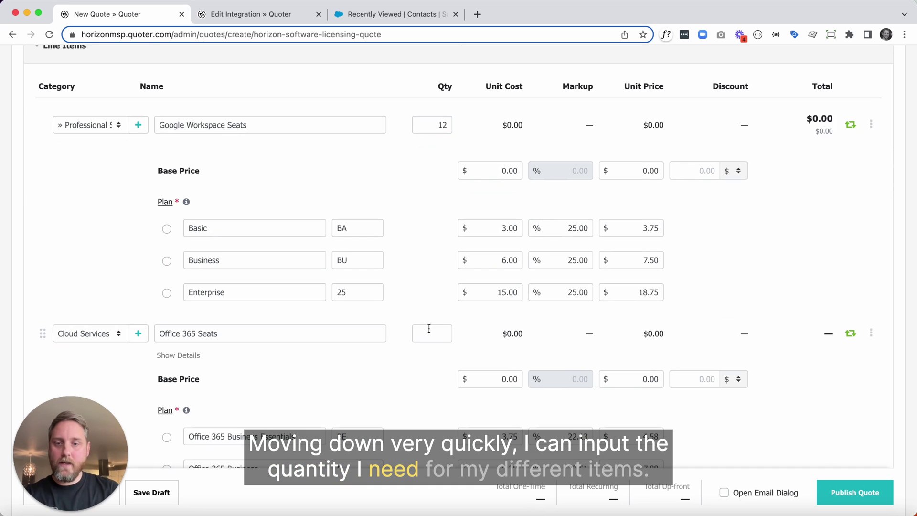
pyautogui.write('12')
# - Choose the Business and Office 365 Business Essentials plans, then publish the quote
pyautogui.click(167, 260)
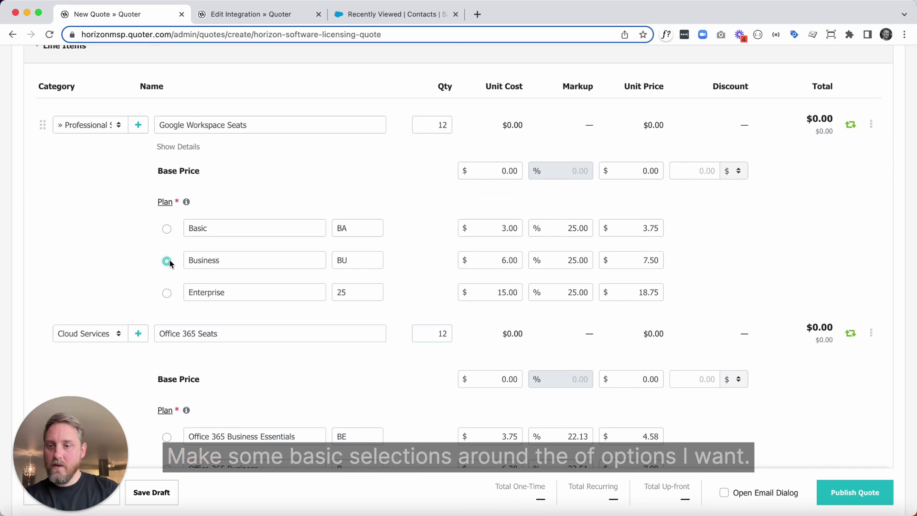
pyautogui.scroll(-2, 136, 263)
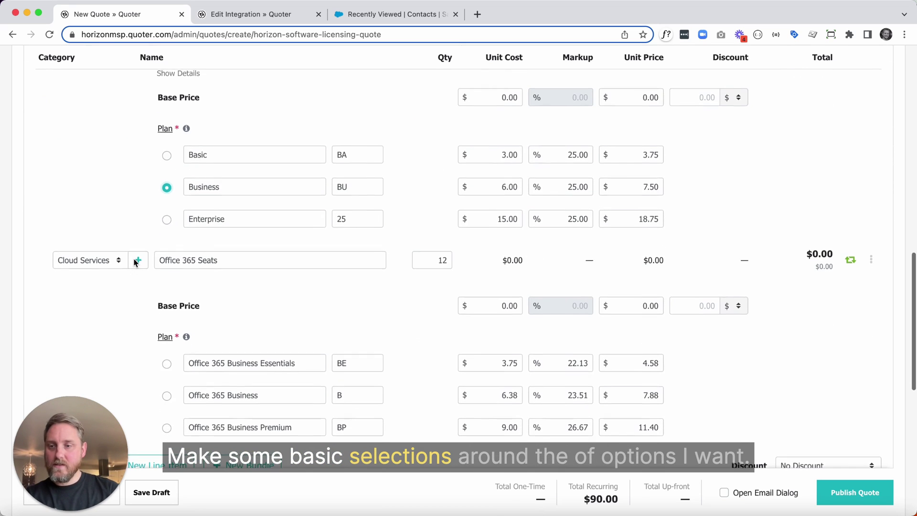
pyautogui.click(167, 363)
pyautogui.scroll(-5, 426, 388)
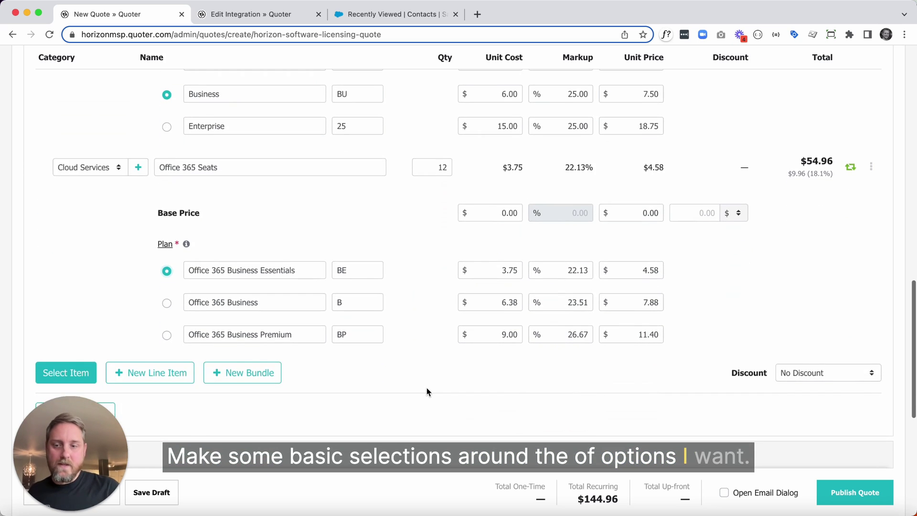
pyautogui.scroll(-4, 426, 388)
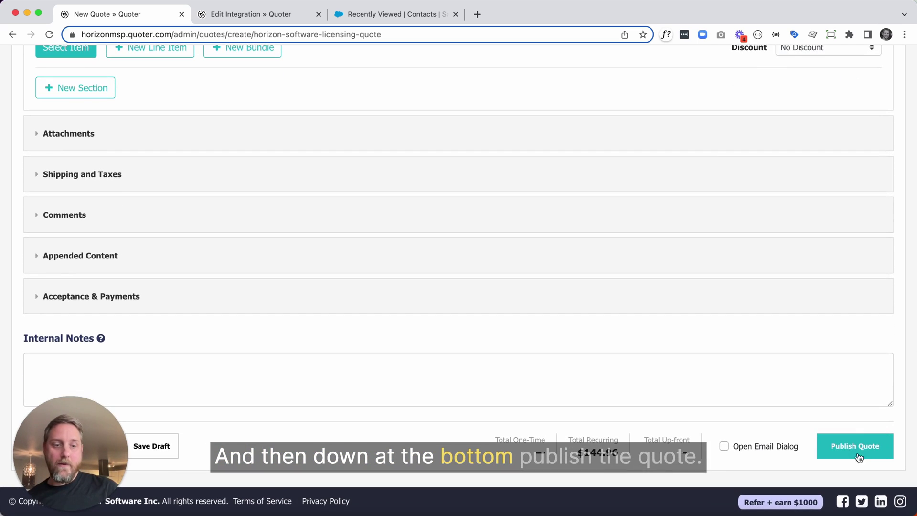
pyautogui.click(862, 445)
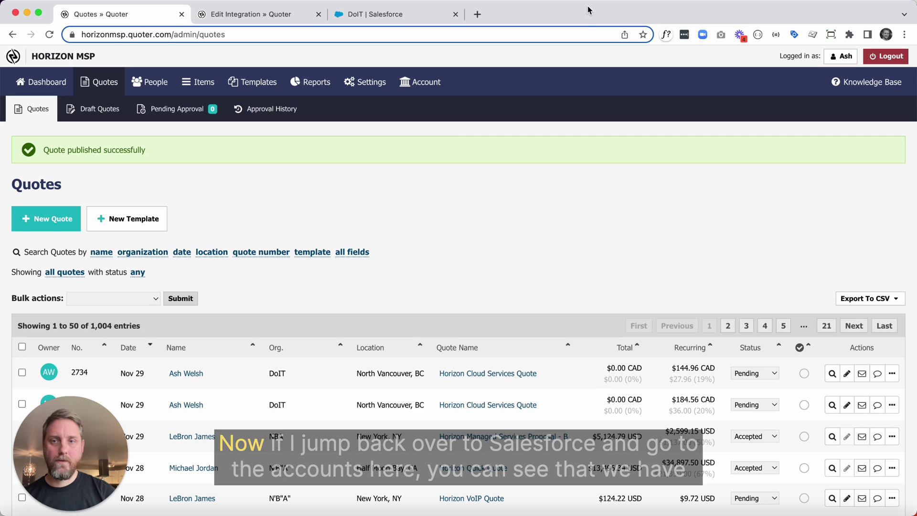
# - Go to the DoIT account in Salesforce to find the new Quote 2734 opportunity
pyautogui.click(388, 13)
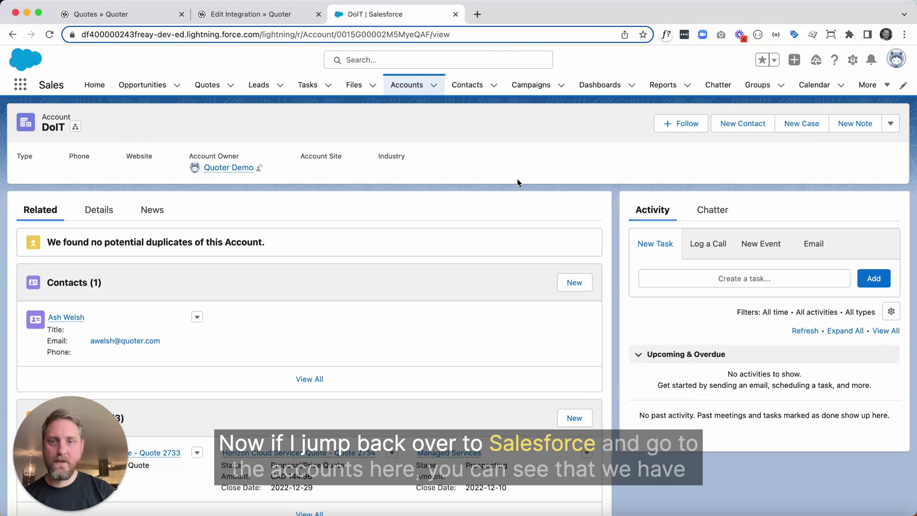
# - Open the Horizon Cloud Services Quote - Quote 2734 opportunity from DoIT's Opportunities card
pyautogui.scroll(-2, 504, 152)
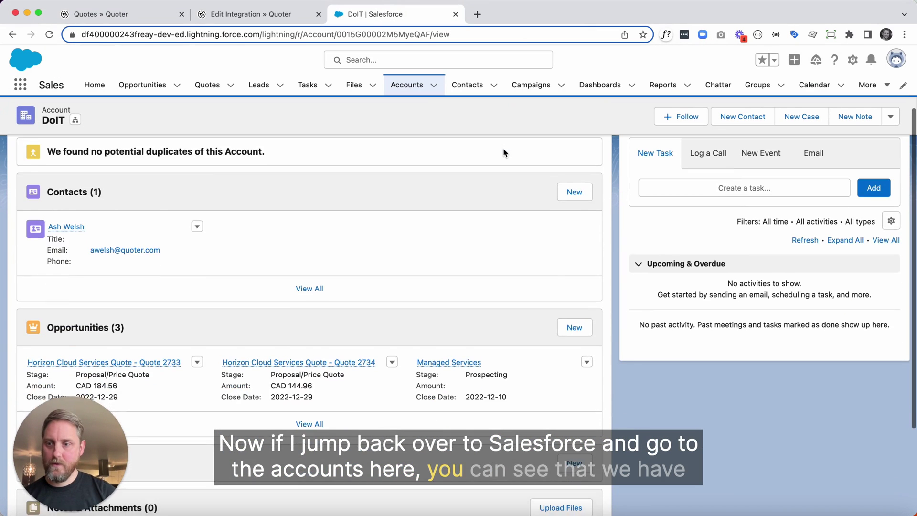
pyautogui.scroll(-3, 504, 152)
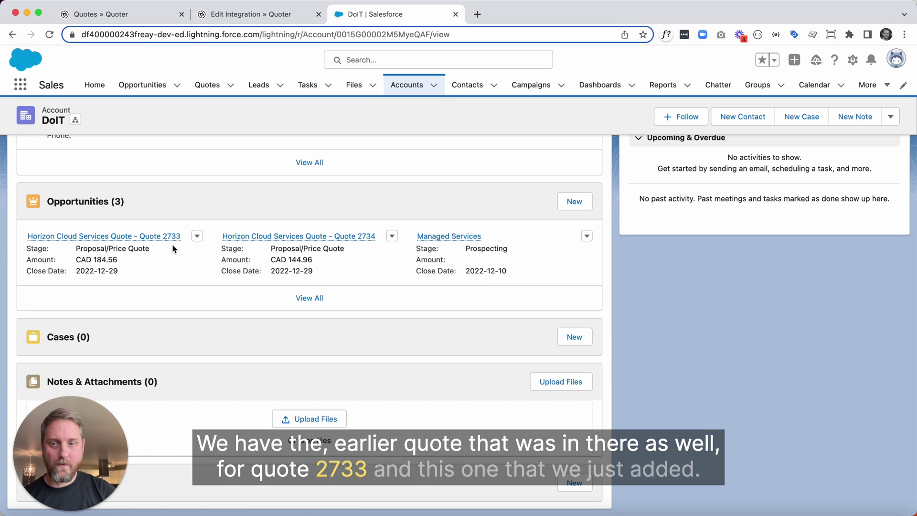
pyautogui.click(303, 239)
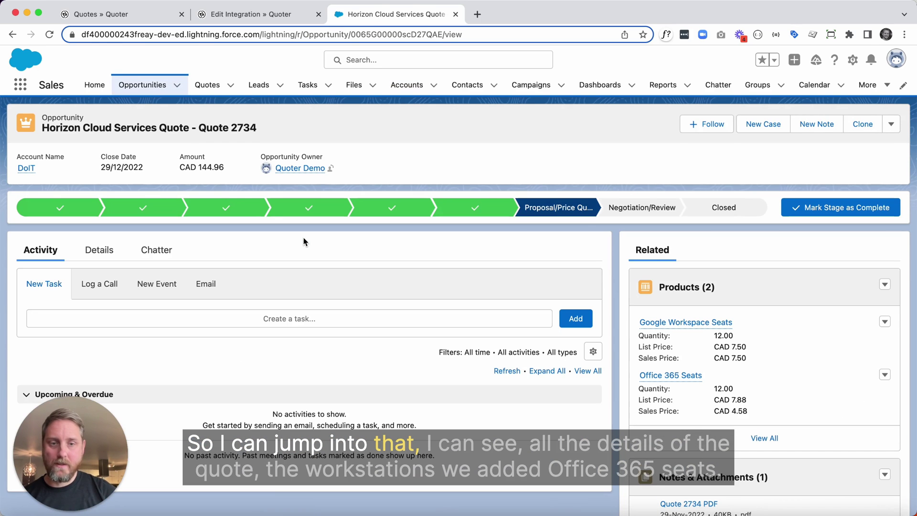
# - Show the full Products list for the Quote 2734 opportunity
pyautogui.scroll(-3, 620, 278)
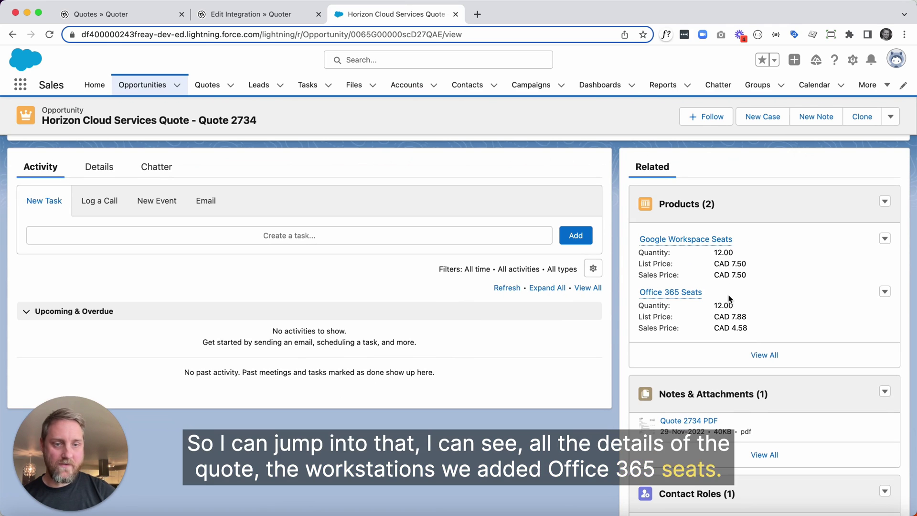
pyautogui.scroll(-3, 759, 328)
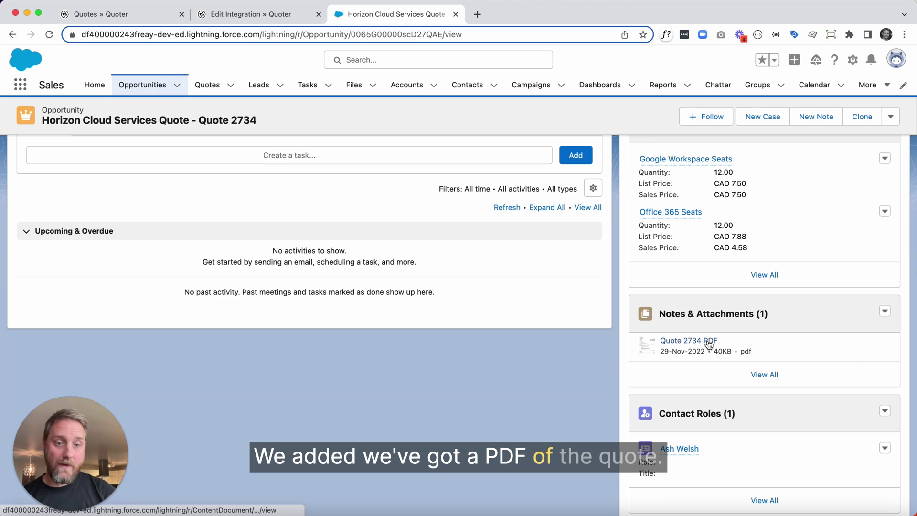
pyautogui.scroll(3, 709, 344)
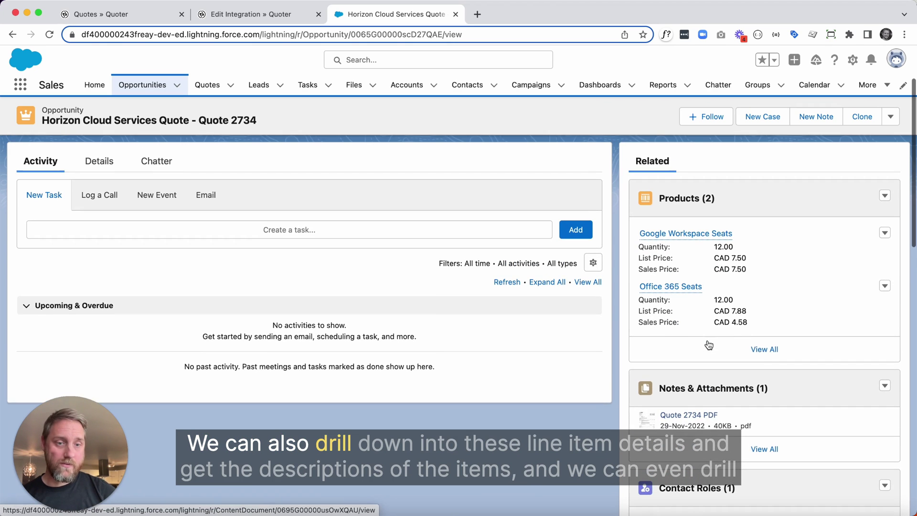
pyautogui.click(763, 348)
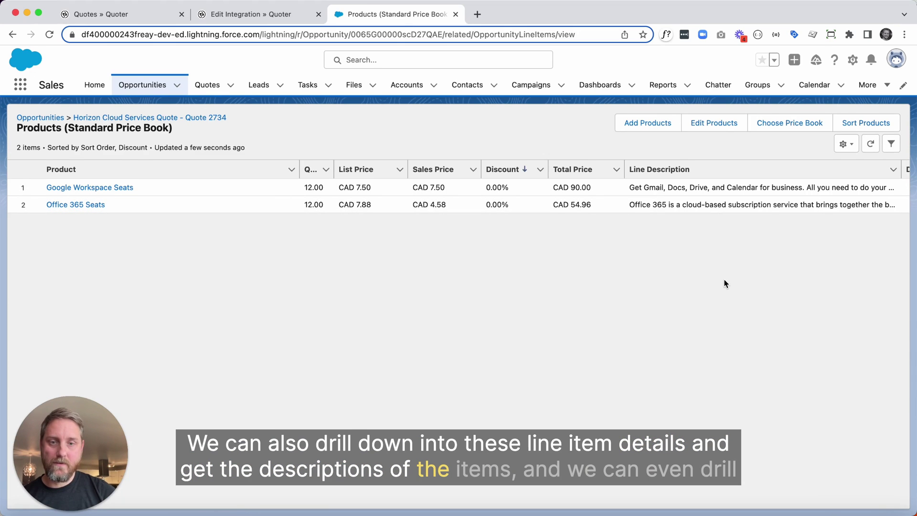
# - Inspect the Google Workspace Seats line item details, then close them
pyautogui.hscroll(2, 885, 187)
pyautogui.click(889, 188)
pyautogui.click(864, 204)
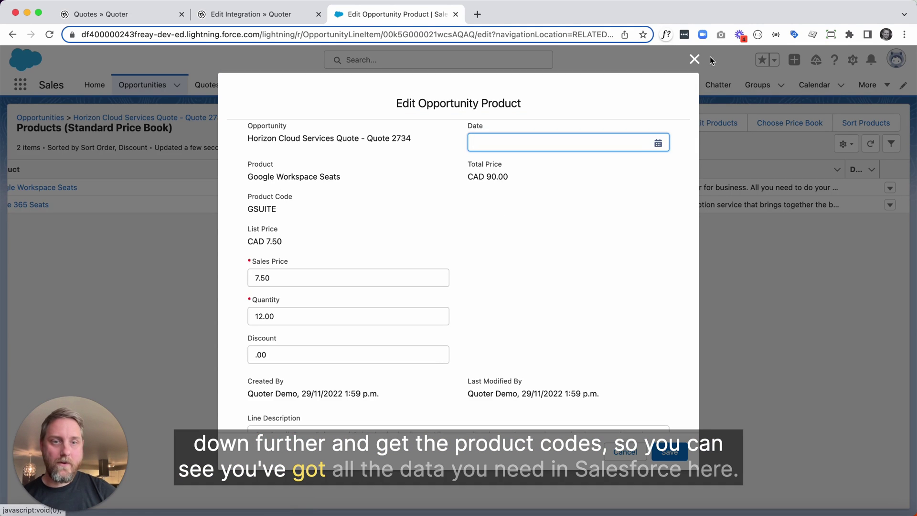
pyautogui.click(694, 60)
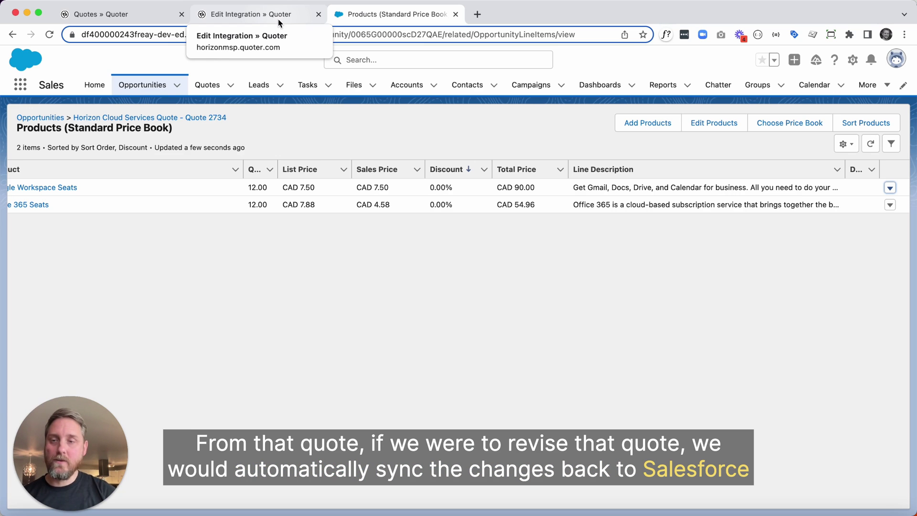
pyautogui.click(279, 19)
pyautogui.click(363, 16)
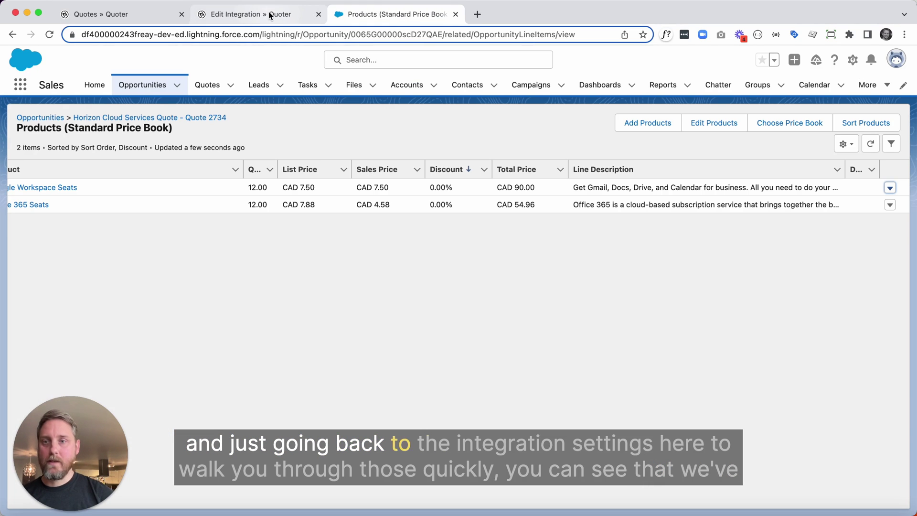
# - Review Quoter's Salesforce integration settings down to Status Mapping (Pending to Proposal/Price Quote, Lost to Closed Lost)
pyautogui.click(271, 15)
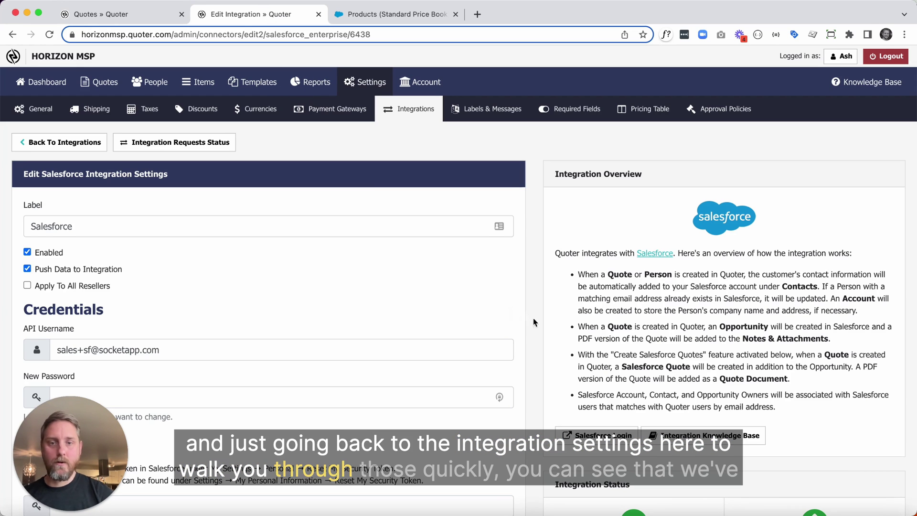
pyautogui.scroll(-3, 533, 322)
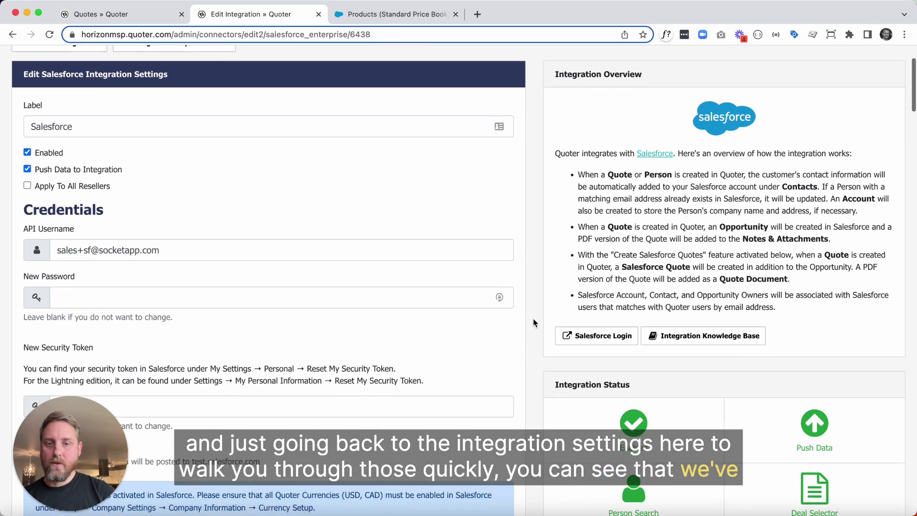
pyautogui.scroll(-2, 533, 321)
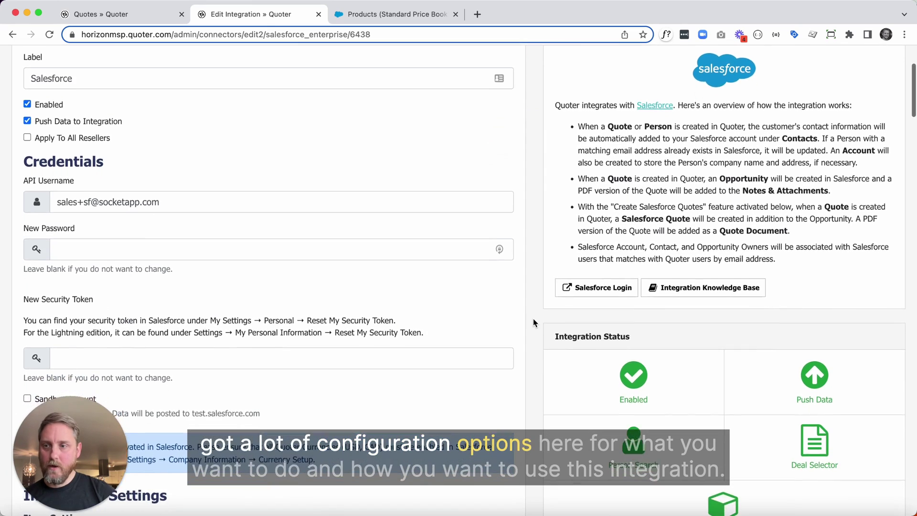
pyautogui.scroll(-2, 533, 322)
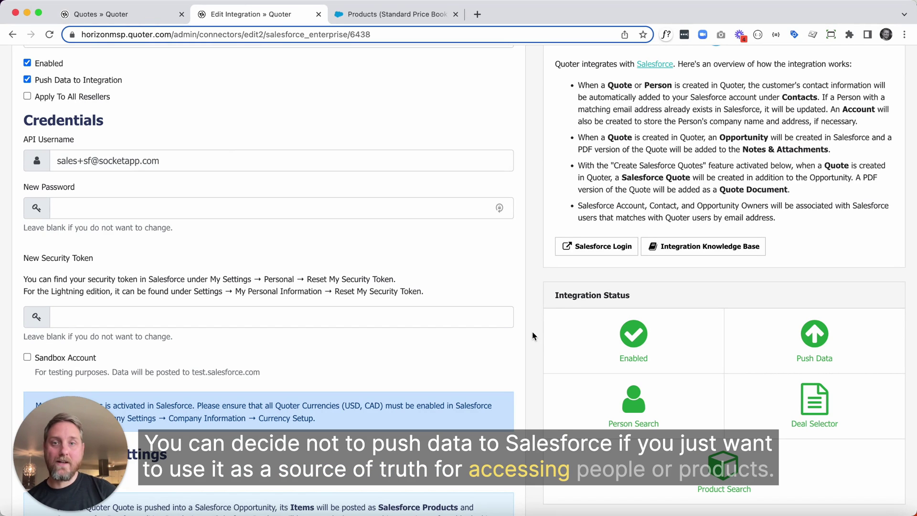
pyautogui.scroll(-4, 532, 333)
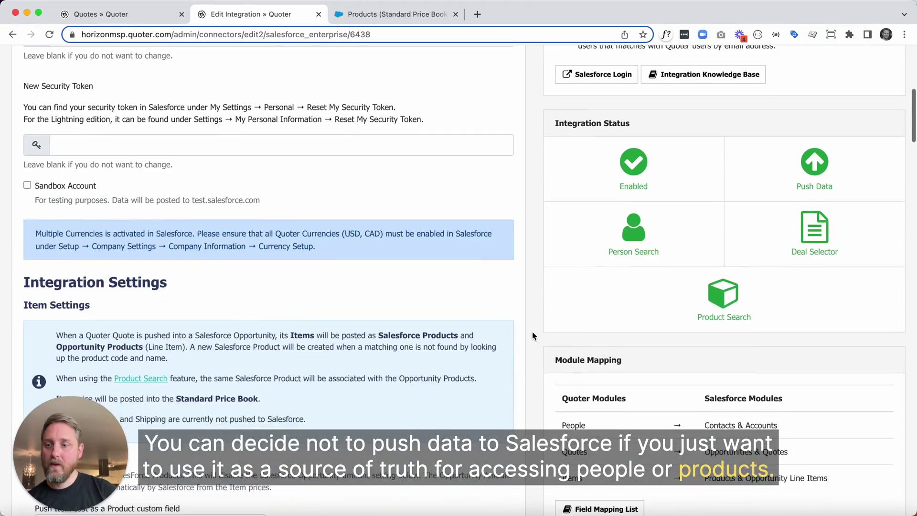
pyautogui.scroll(-6, 533, 333)
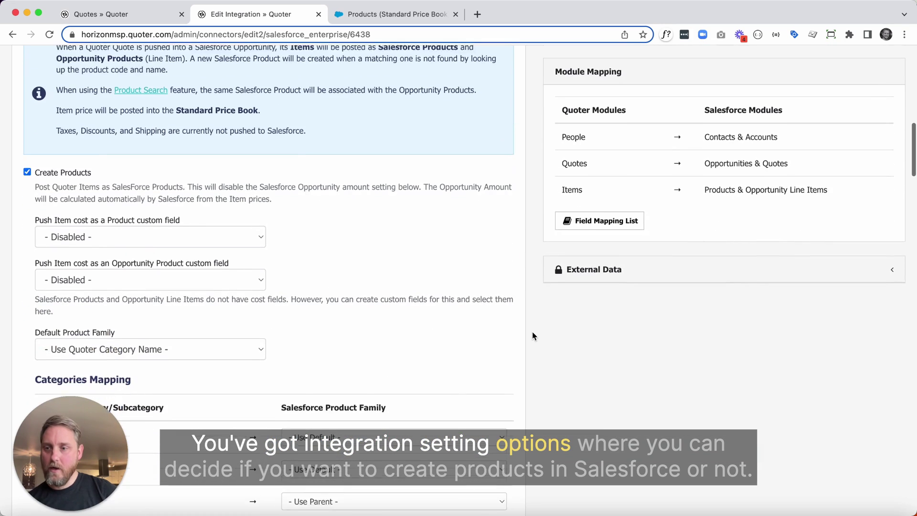
pyautogui.scroll(-1, 532, 336)
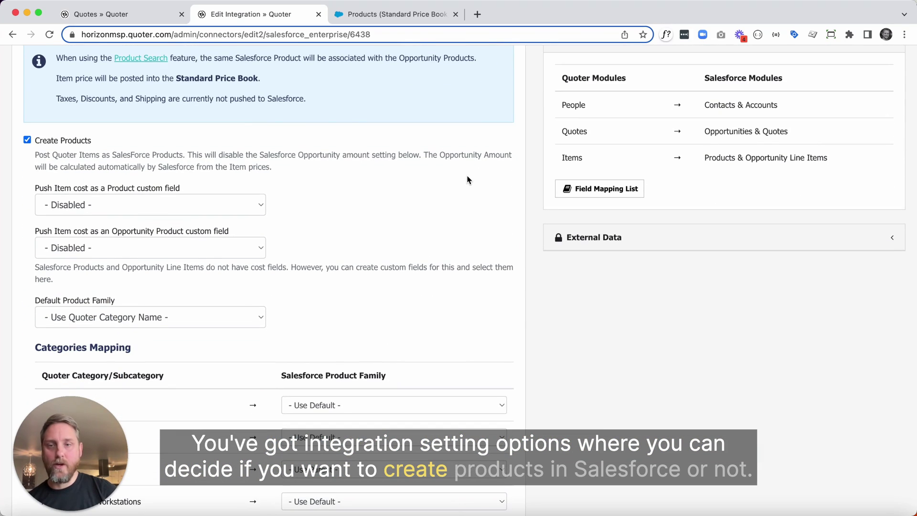
pyautogui.scroll(-1, 538, 236)
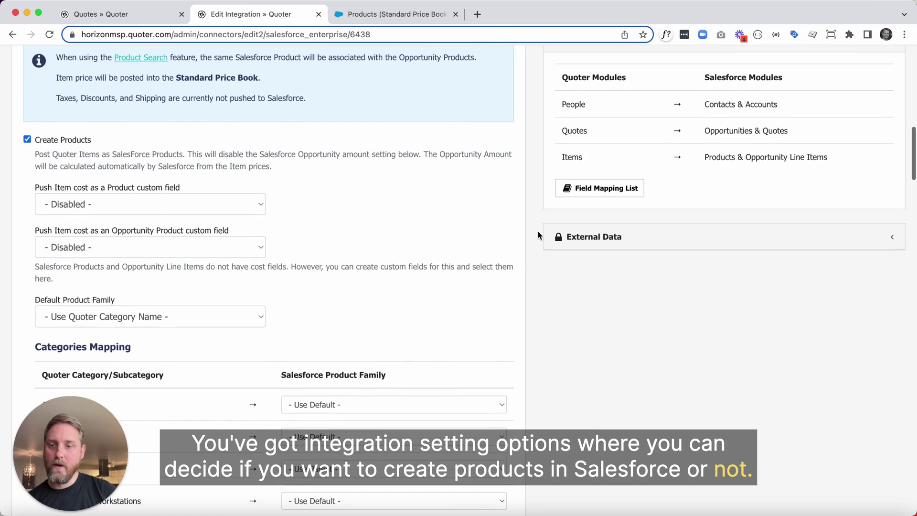
pyautogui.scroll(-6, 538, 235)
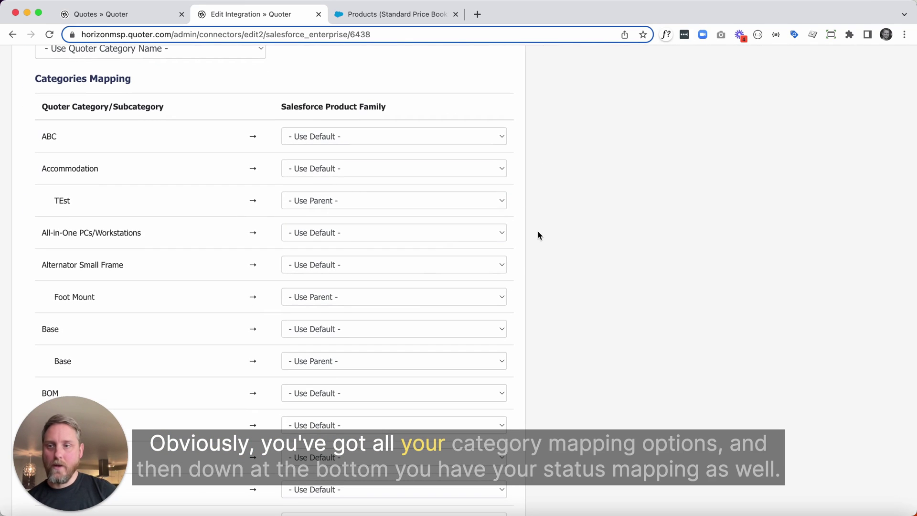
pyautogui.scroll(-20, 538, 236)
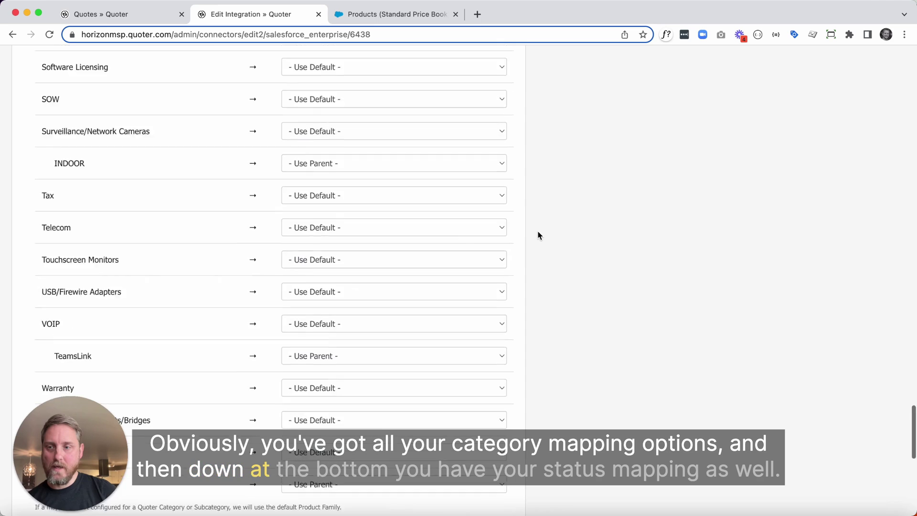
pyautogui.scroll(-10, 538, 236)
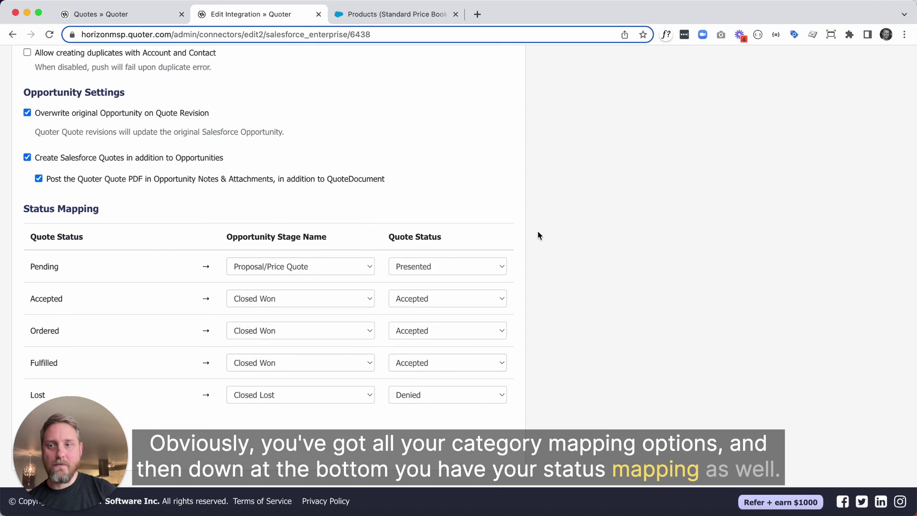